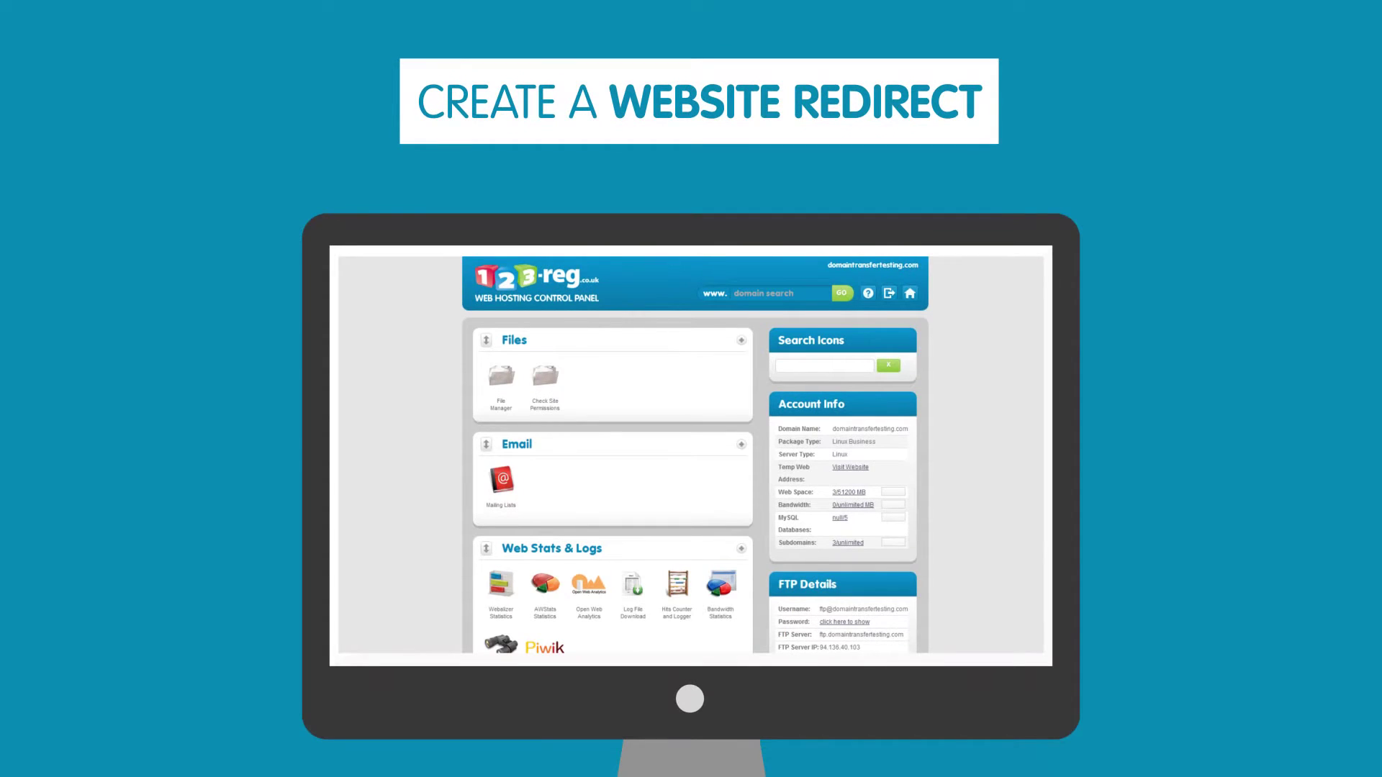
- Log in to the 123-reg account to reach the 123exampledomain.com hosting overview
left_click(541, 558)
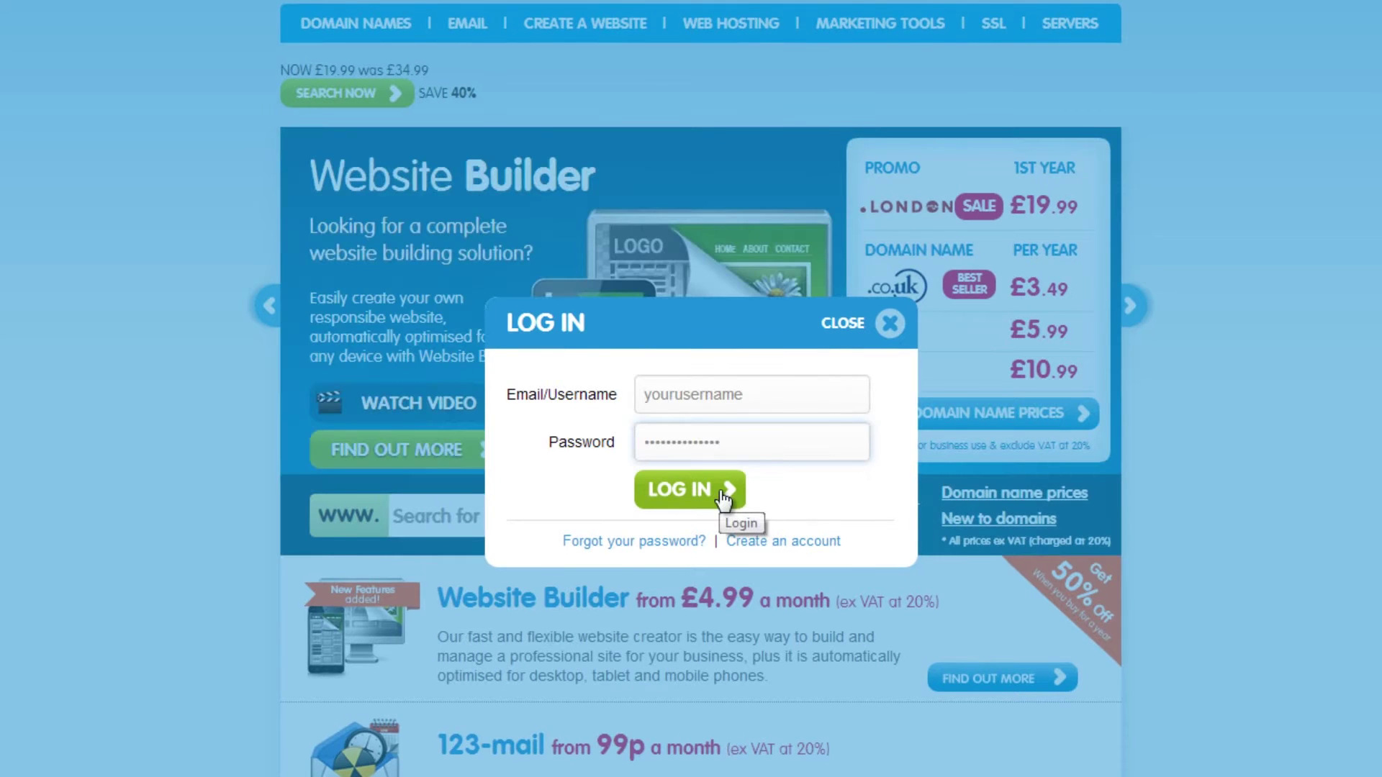
left_click(724, 497)
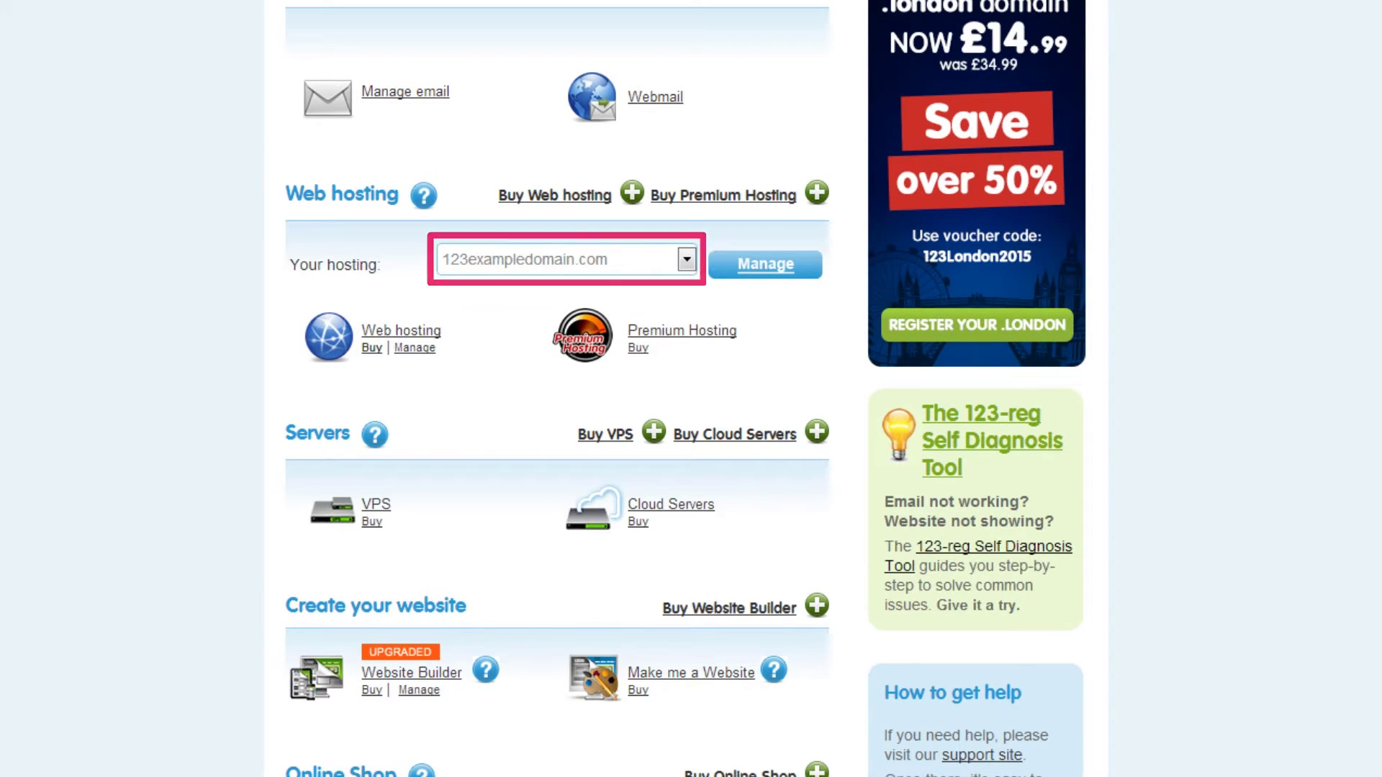
- Manage the 123exampledomain.com hosting package to open its control panel
left_click(764, 264)
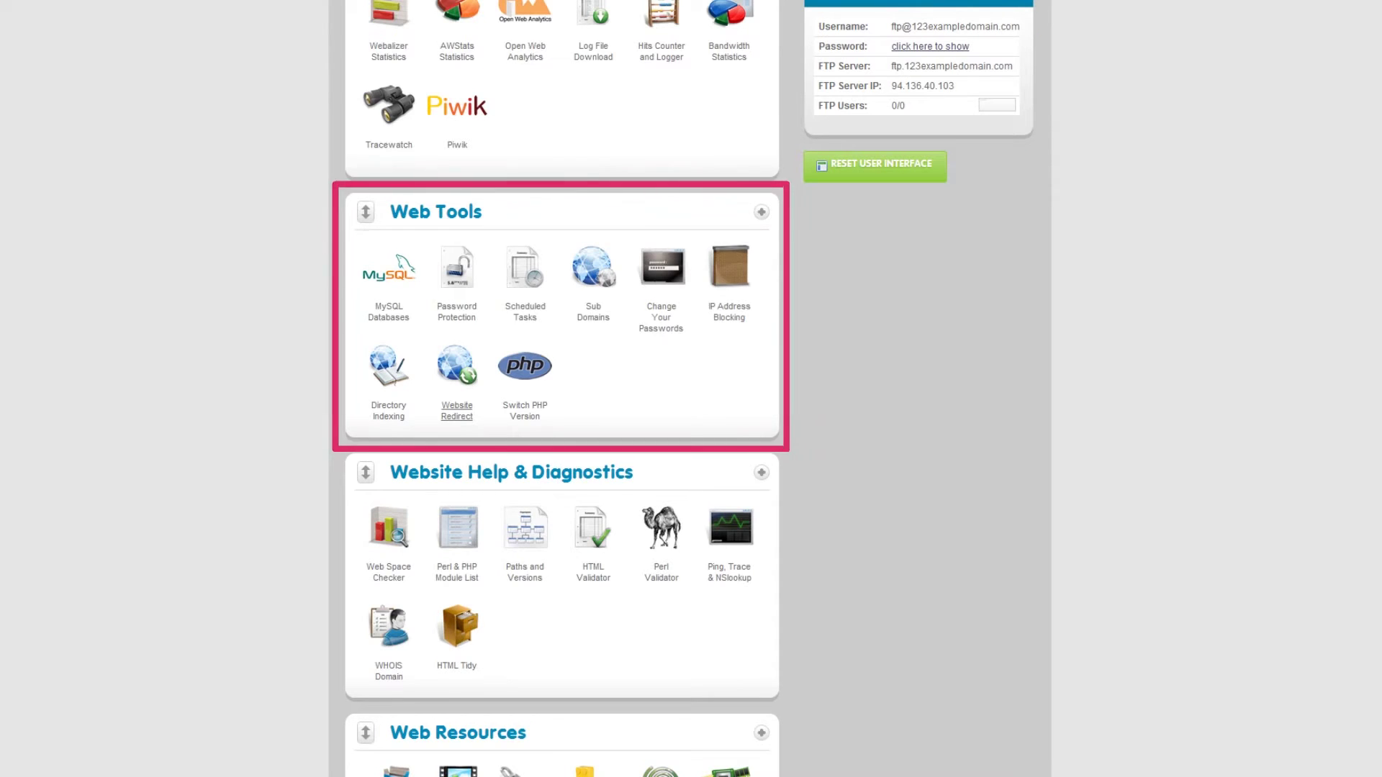
- Open the Website Redirect tool from Web Tools
left_click(457, 368)
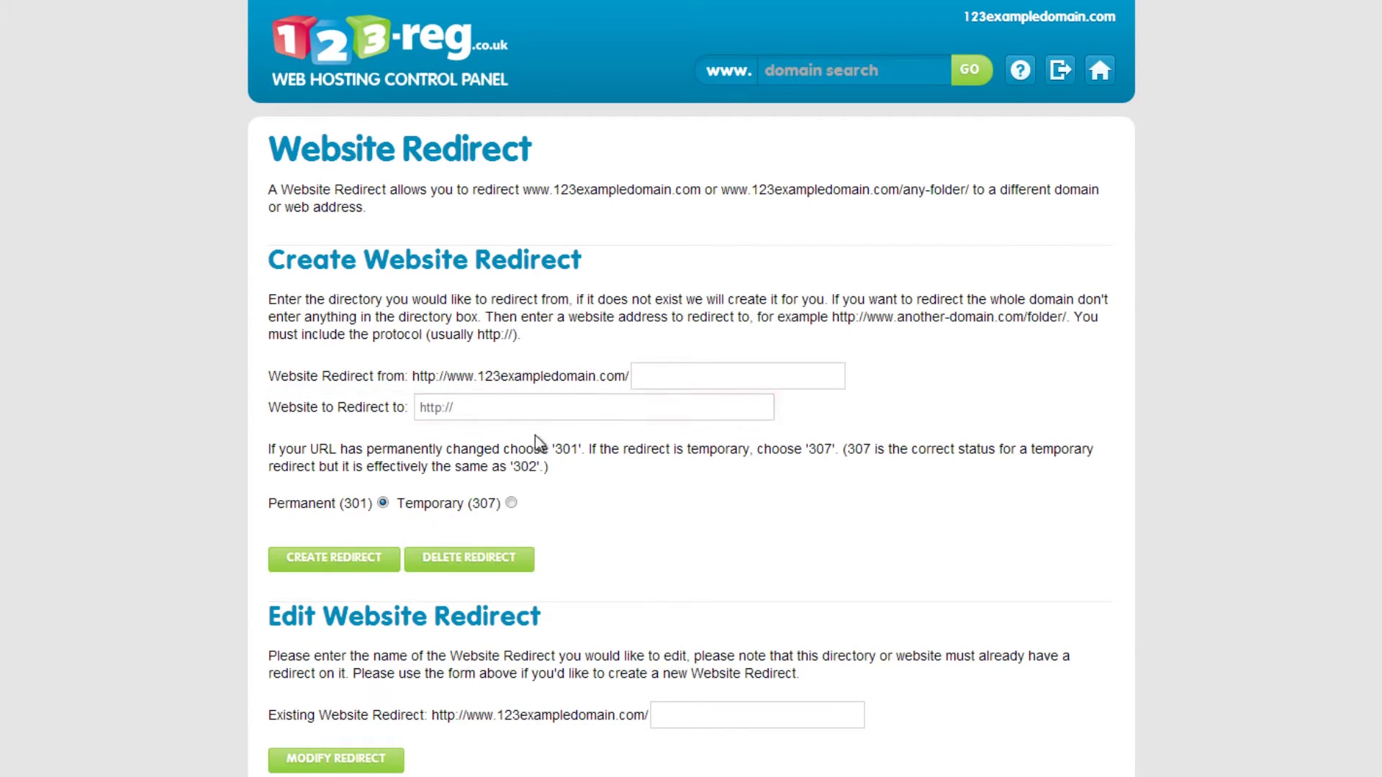
left_click(500, 411)
type("www.")
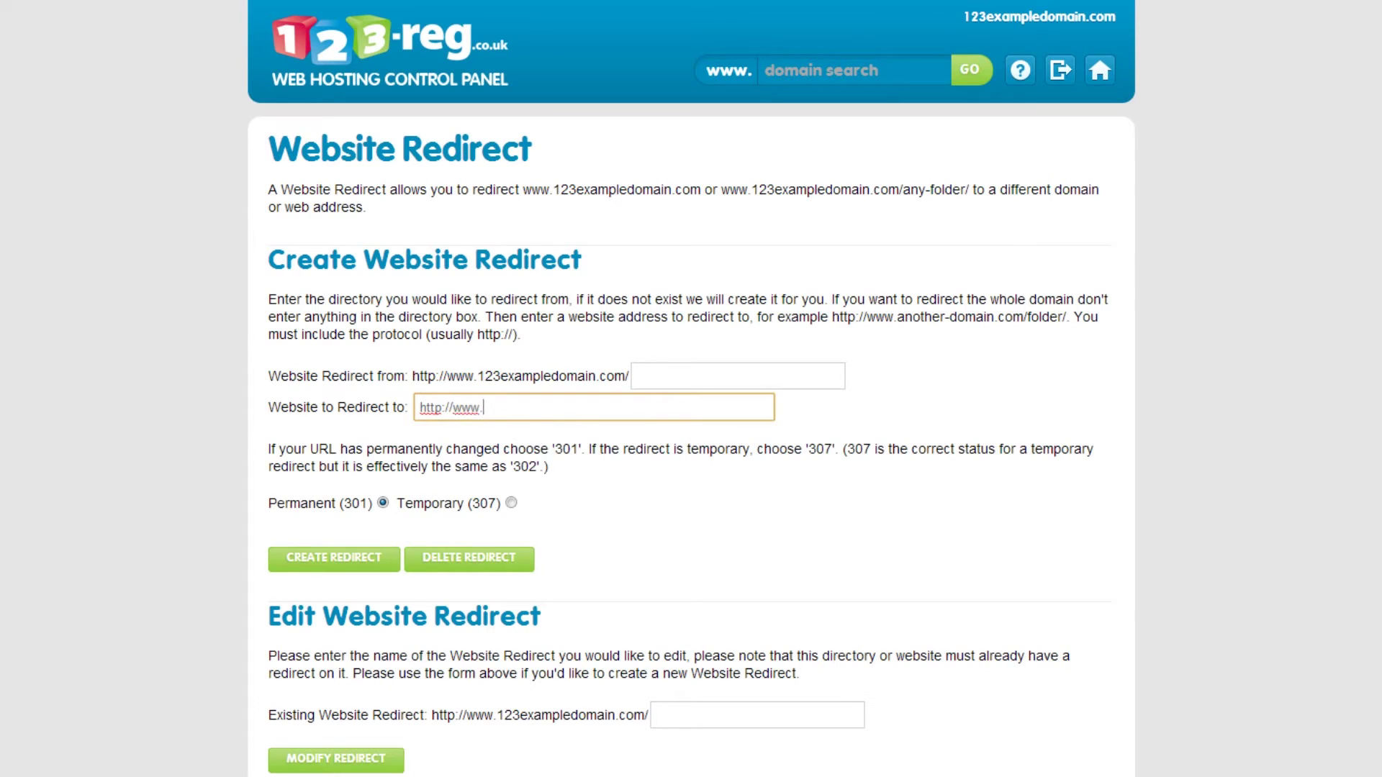
type("123examplebusiness.com")
key("Tab")
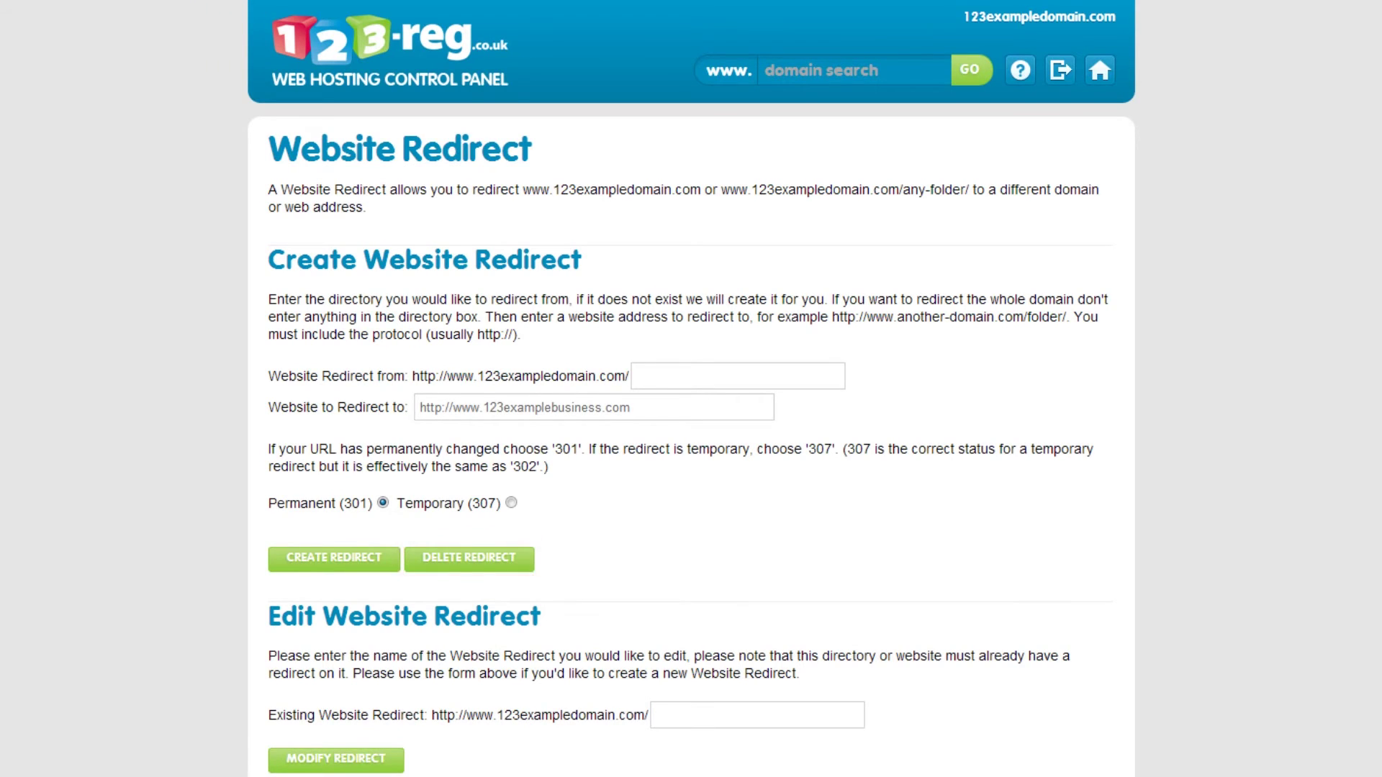
- Create the permanent redirect to 123examplebusiness.com and confirm the success message
left_click(342, 563)
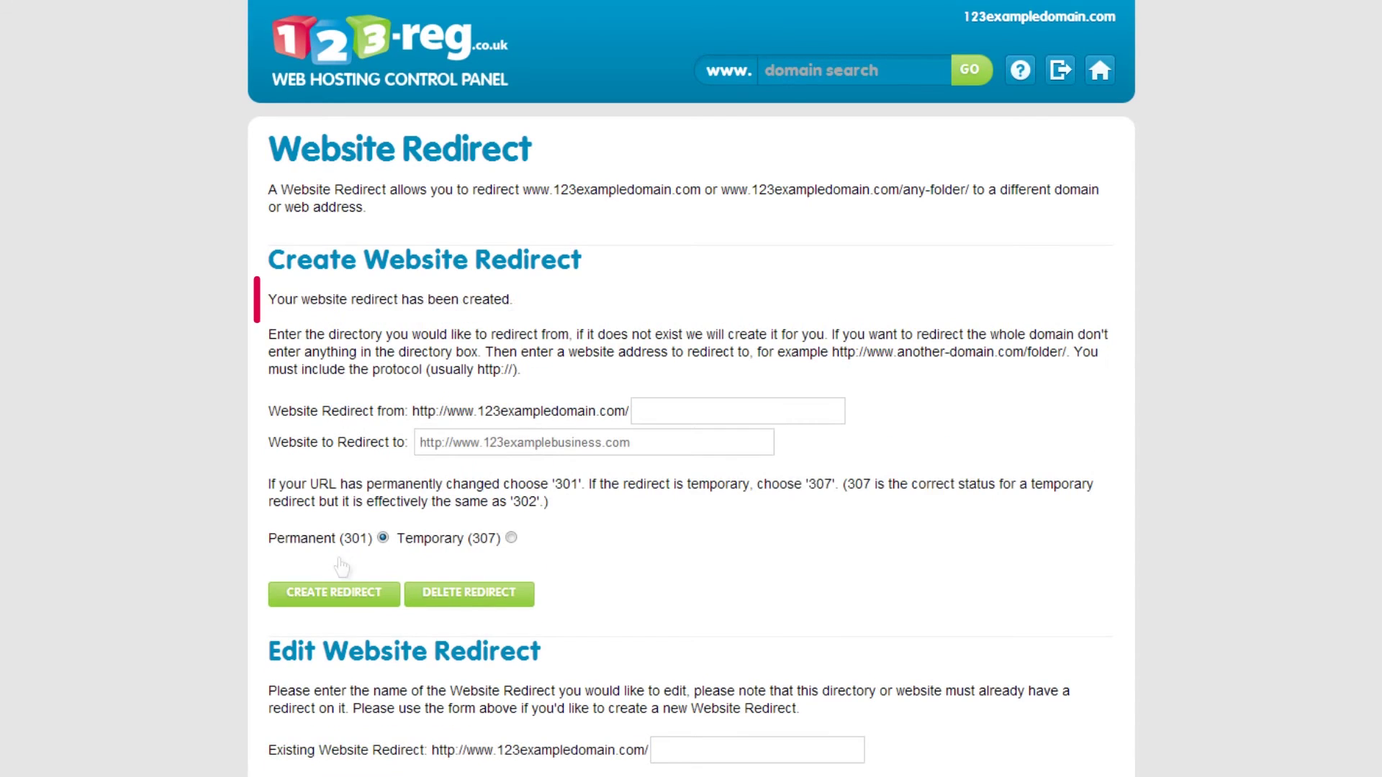